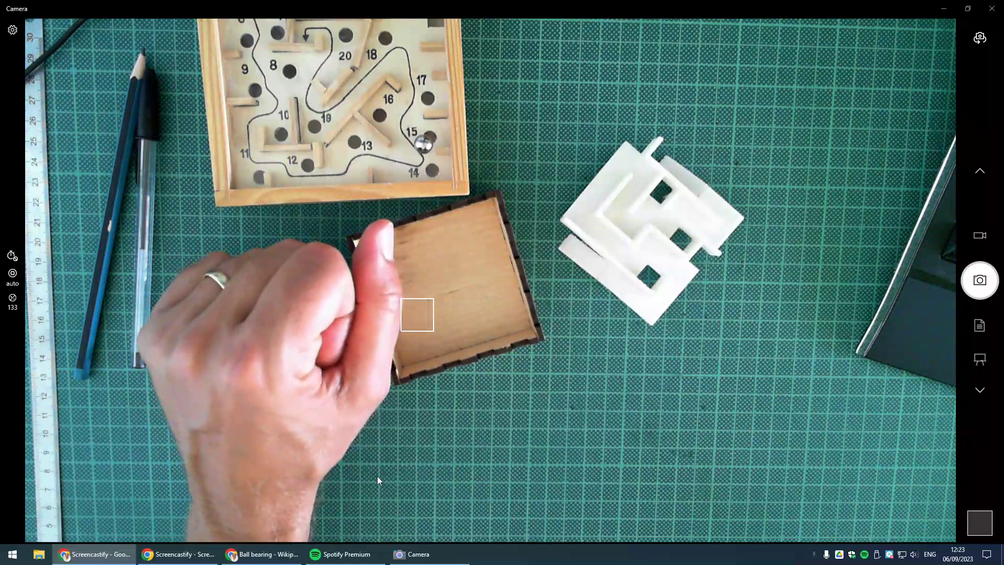
Switch to the Chrome browser and open the Tinkercad website in a new tab.
left_click(261, 553)
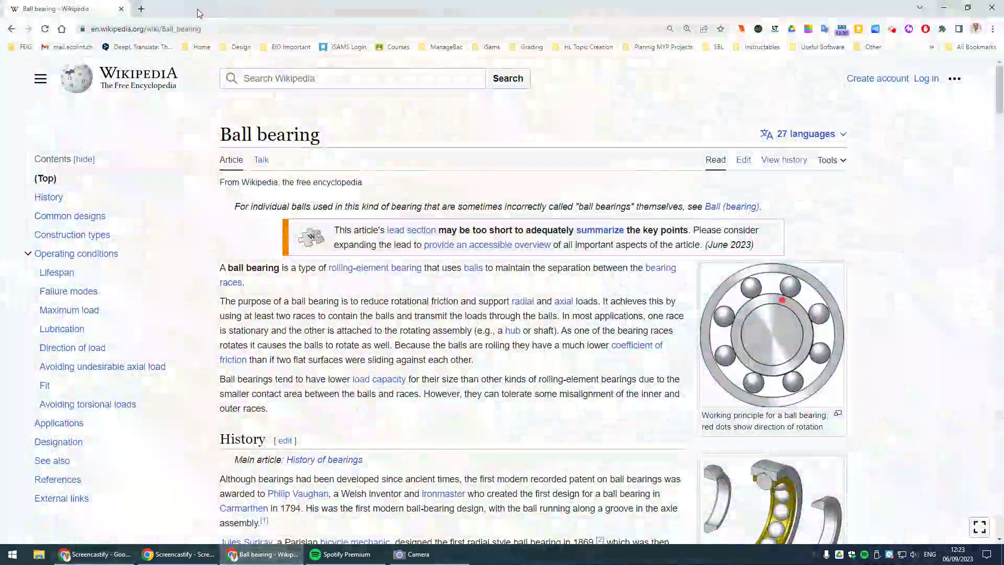
left_click(141, 8)
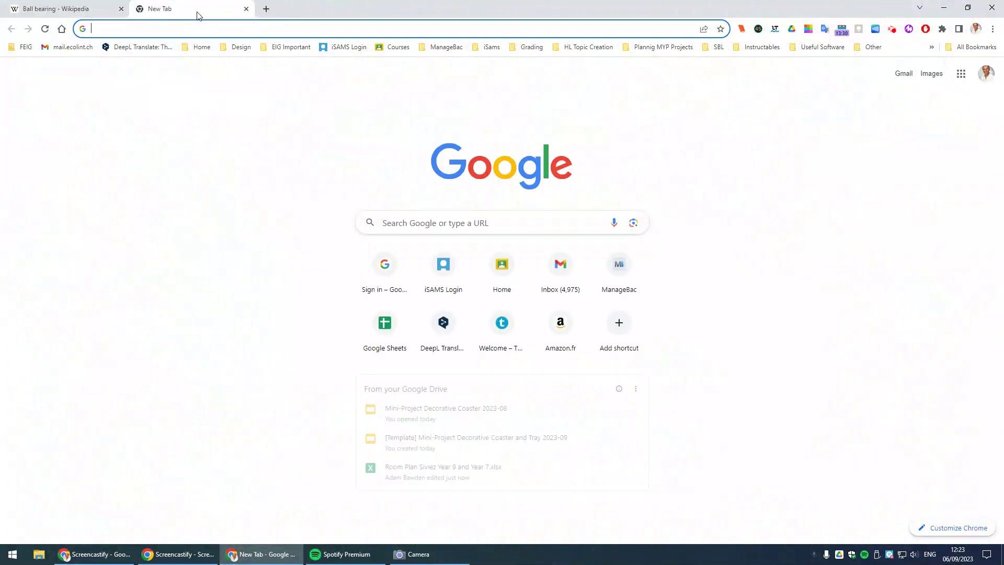
type("tinkercar")
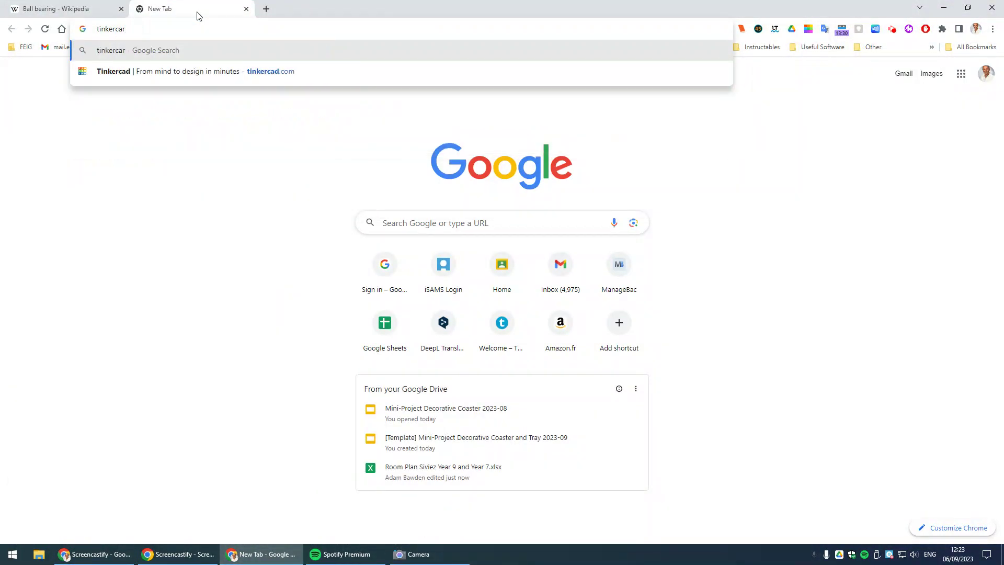
key("Down")
key("Return")
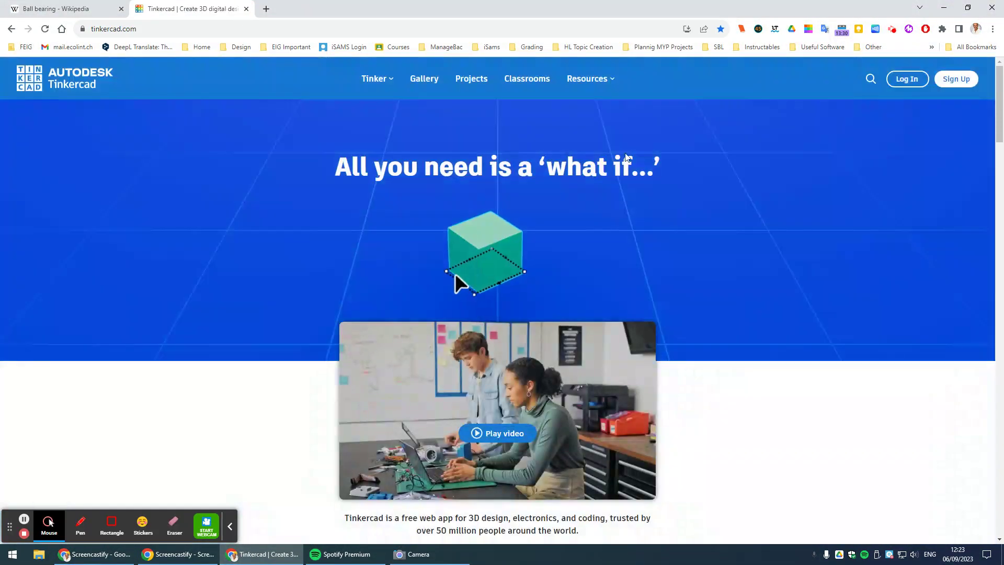
Log in to Tinkercad as an educator and accept the Autodesk terms of use.
left_click(902, 80)
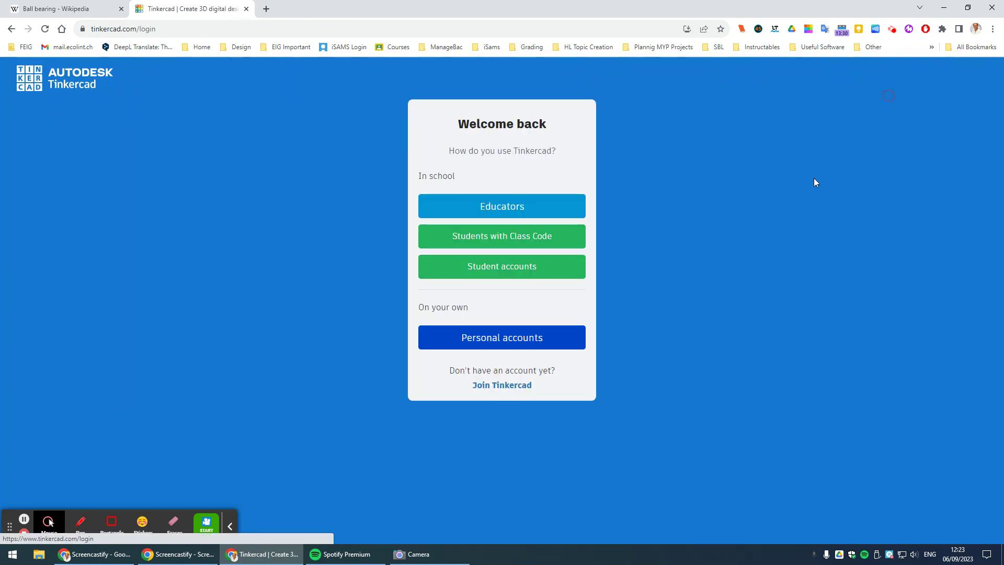
left_click(544, 211)
left_click(510, 213)
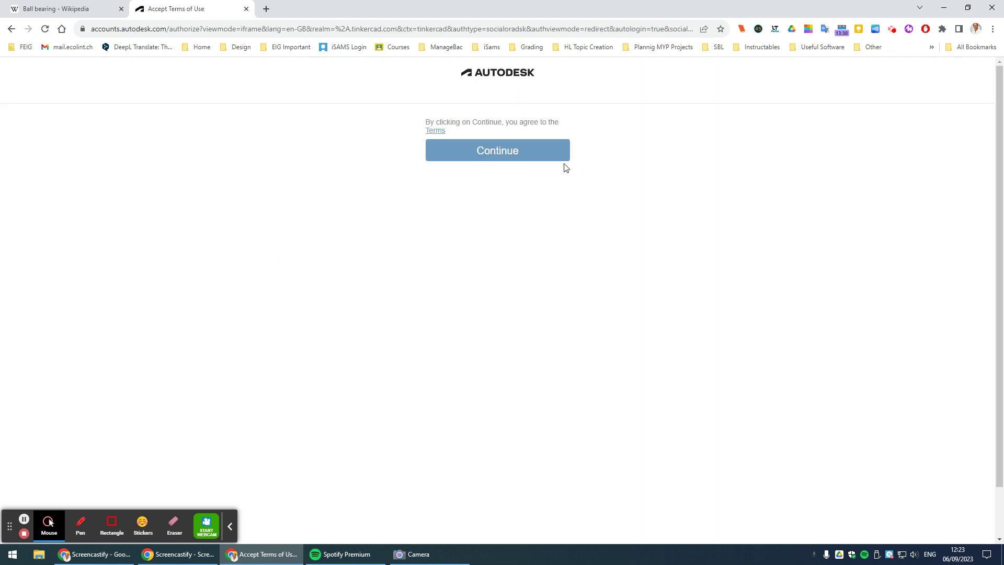
left_click(536, 152)
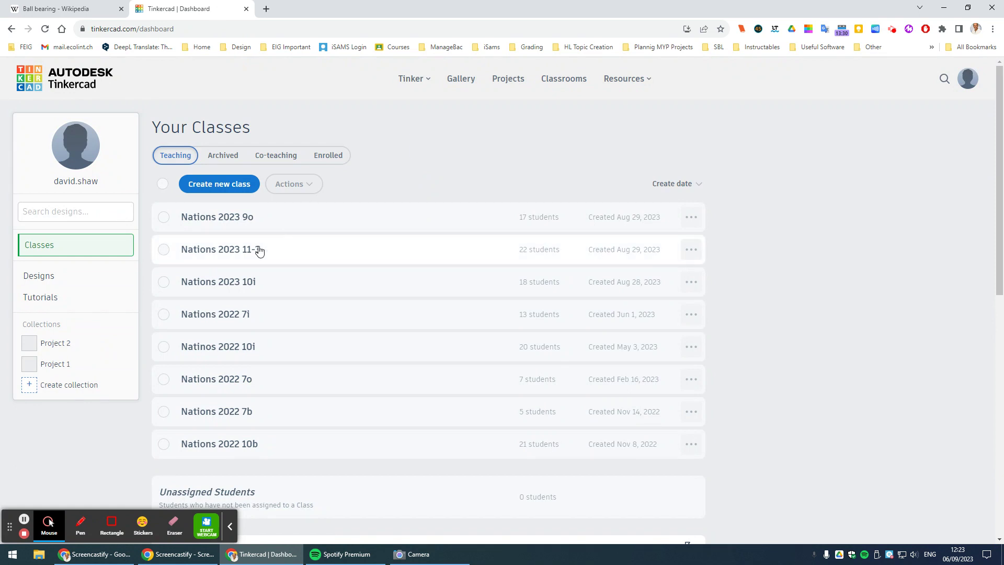
Open the Ball Maze v03 design from your own designs for editing.
left_click(52, 277)
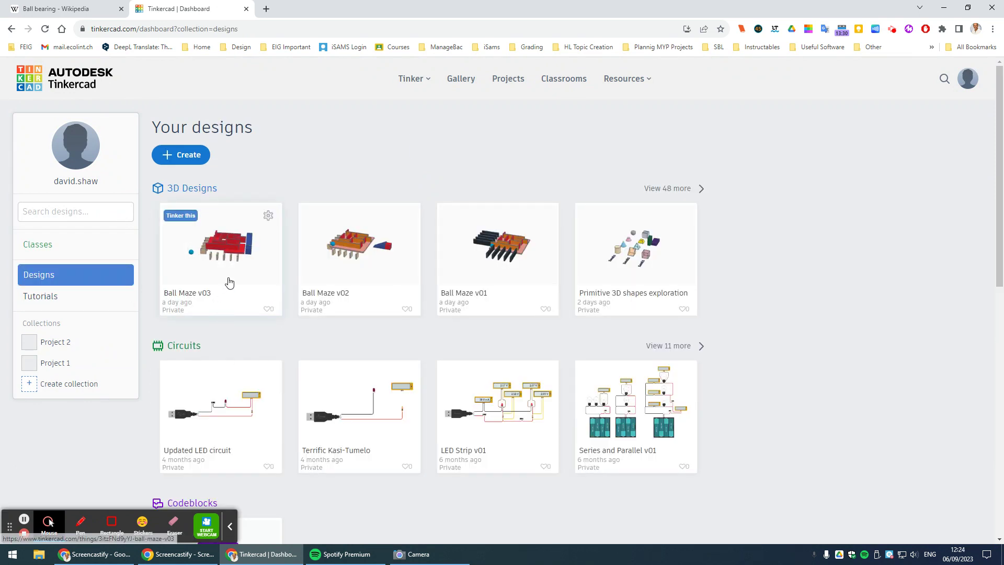
left_click(188, 217)
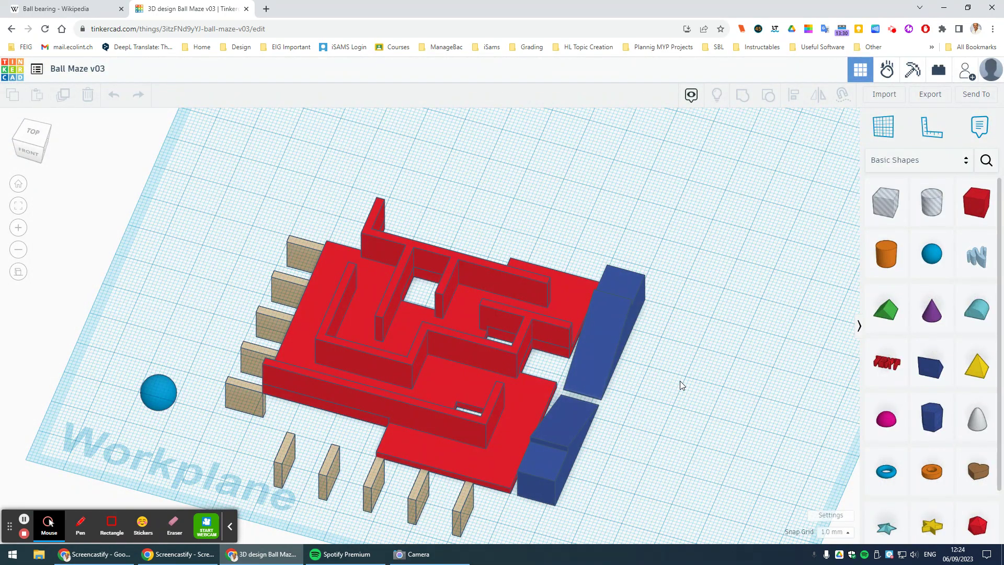
Examine the maze up close and from several angles, and compare its front view in orthographic and perspective projection.
scroll(680, 382, "up", 5)
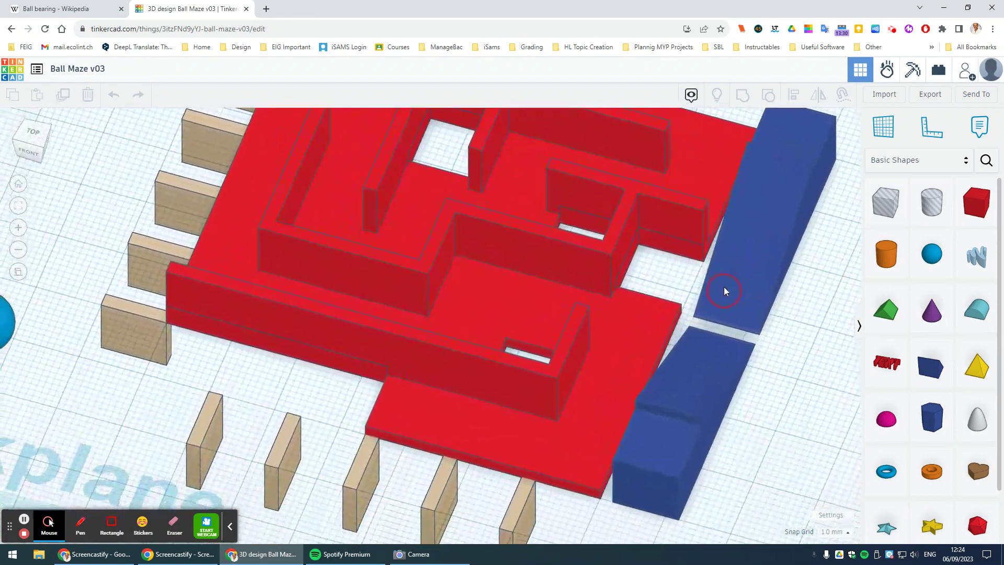
scroll(724, 291, "down", 8)
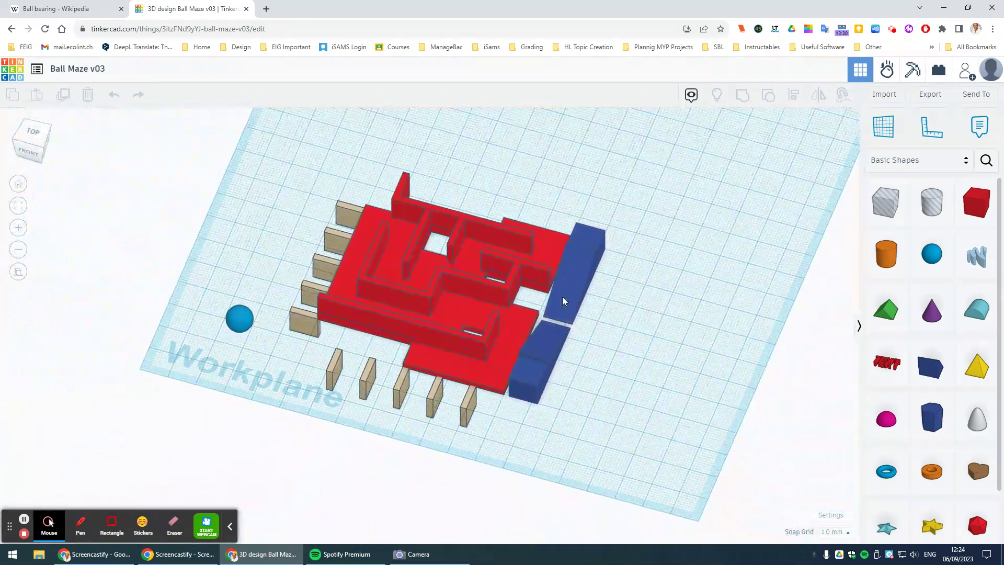
scroll(563, 301, "up", 3)
scroll(662, 340, "up", 2)
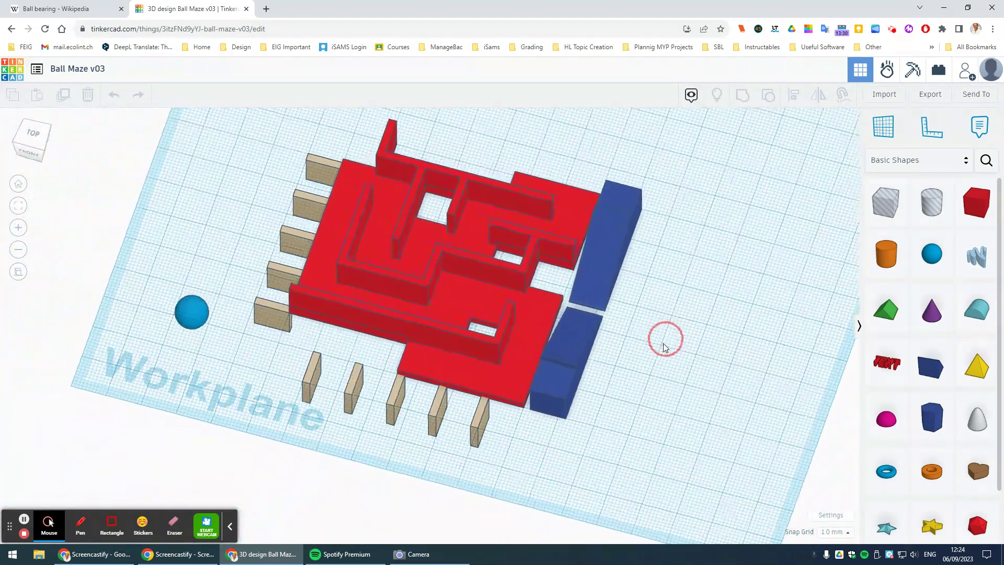
right_click_drag(664, 347, 717, 285)
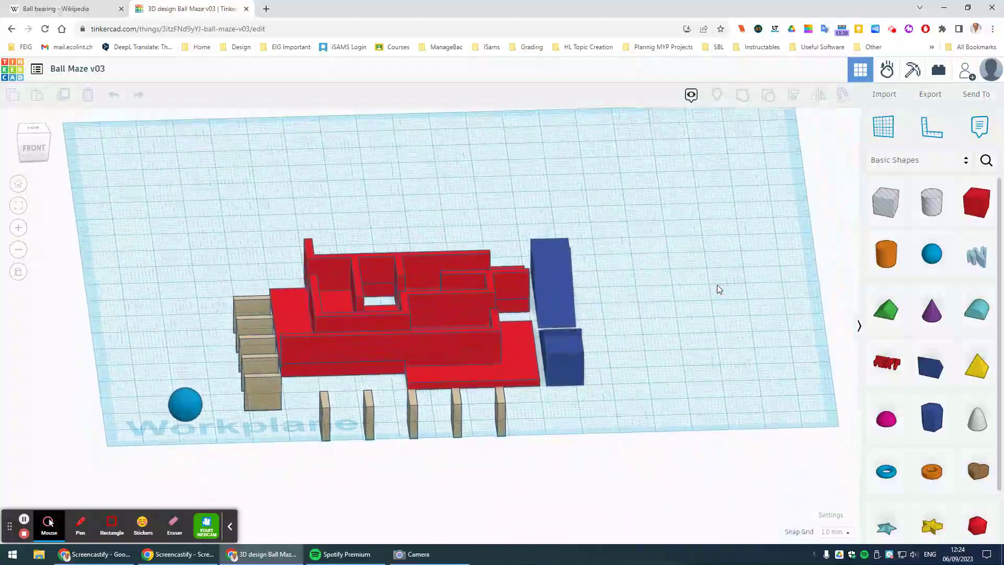
left_click(33, 147)
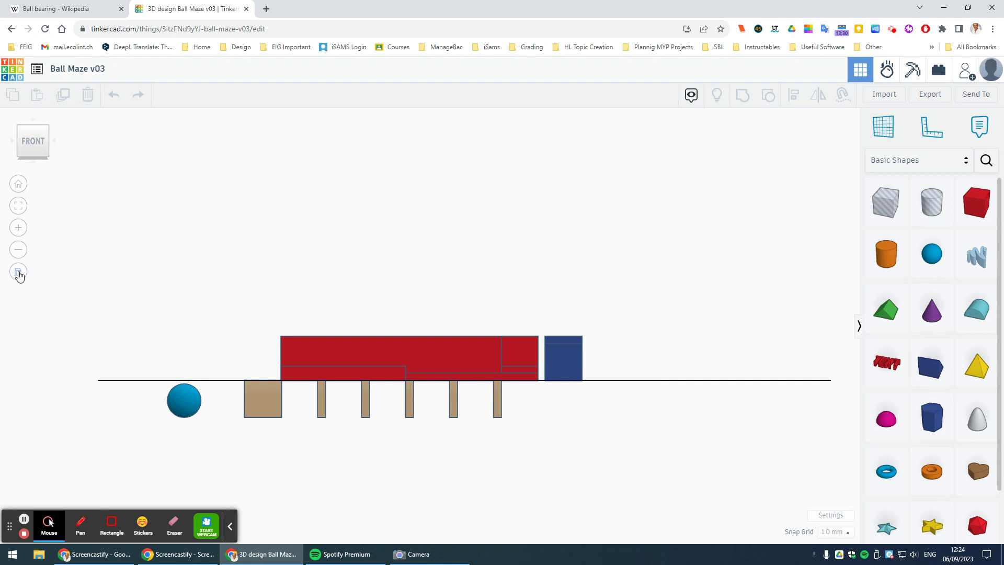
left_click(18, 273)
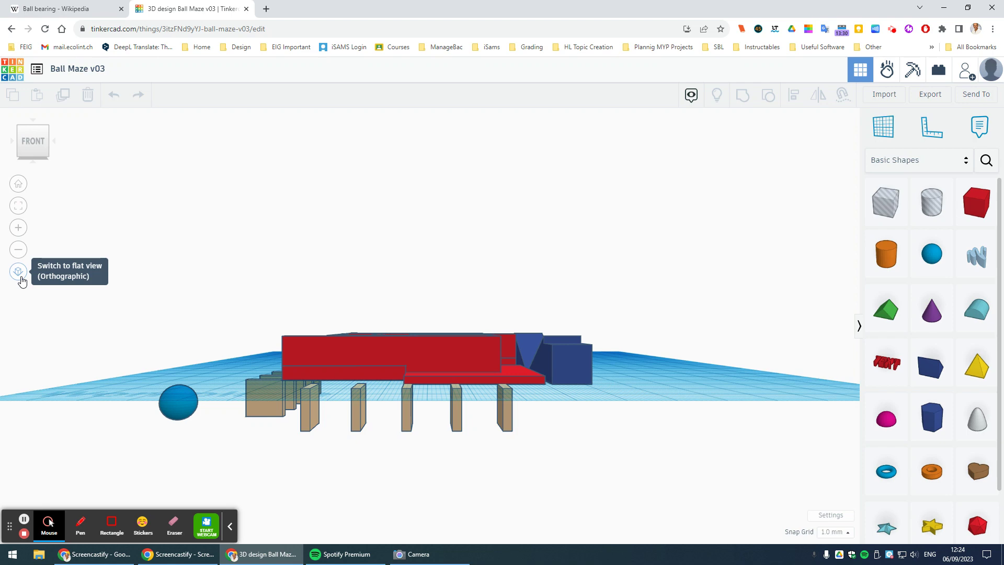
left_click(19, 272)
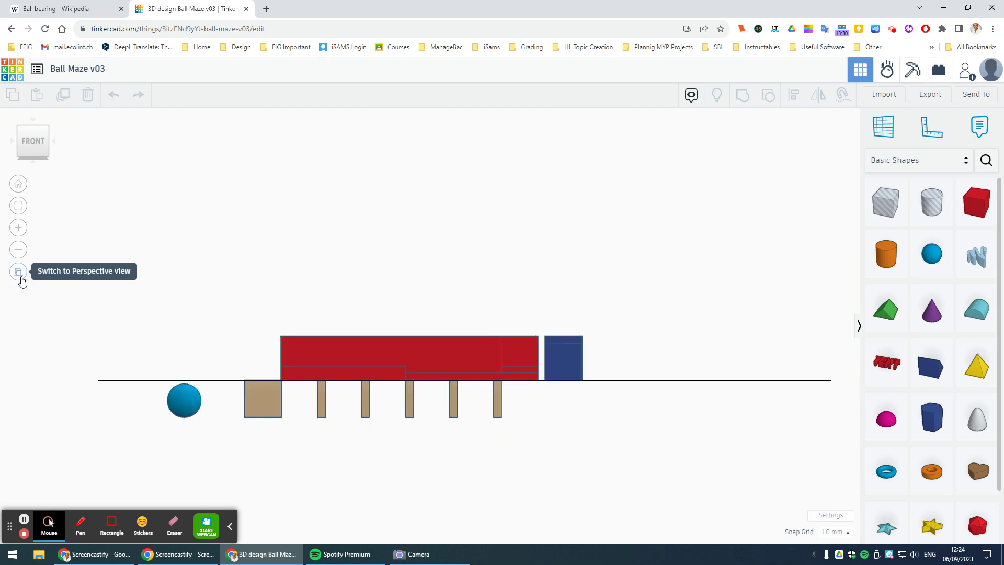
left_click(19, 272)
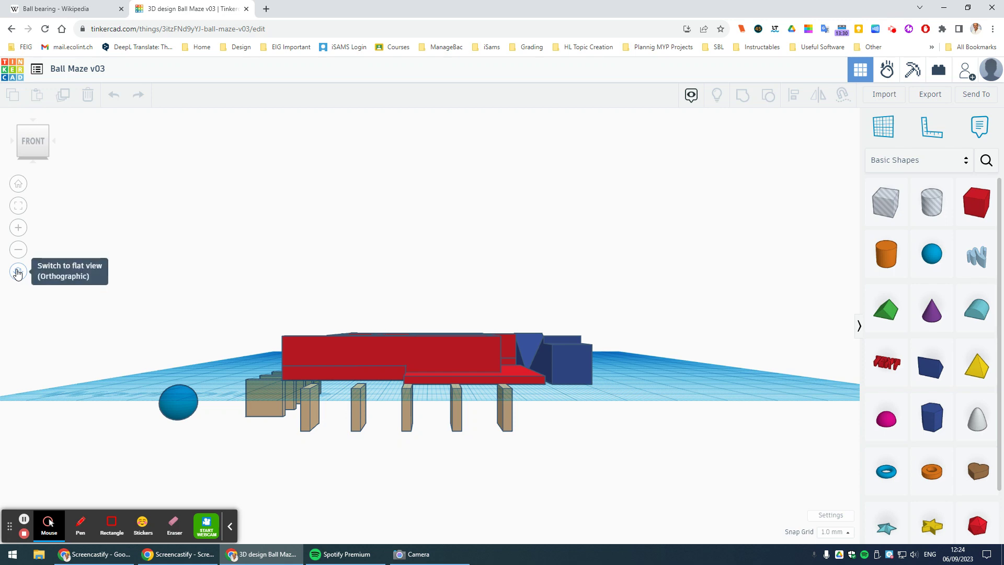
left_click(17, 272)
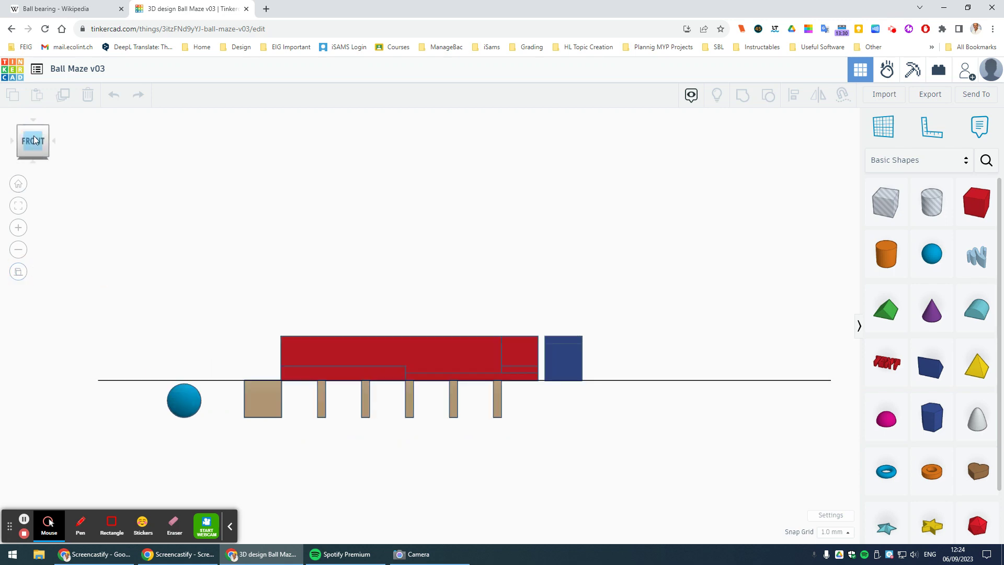
Add copies of the tan box at both ends of the column beside the maze, continuing the column's even spacing.
left_click(33, 120)
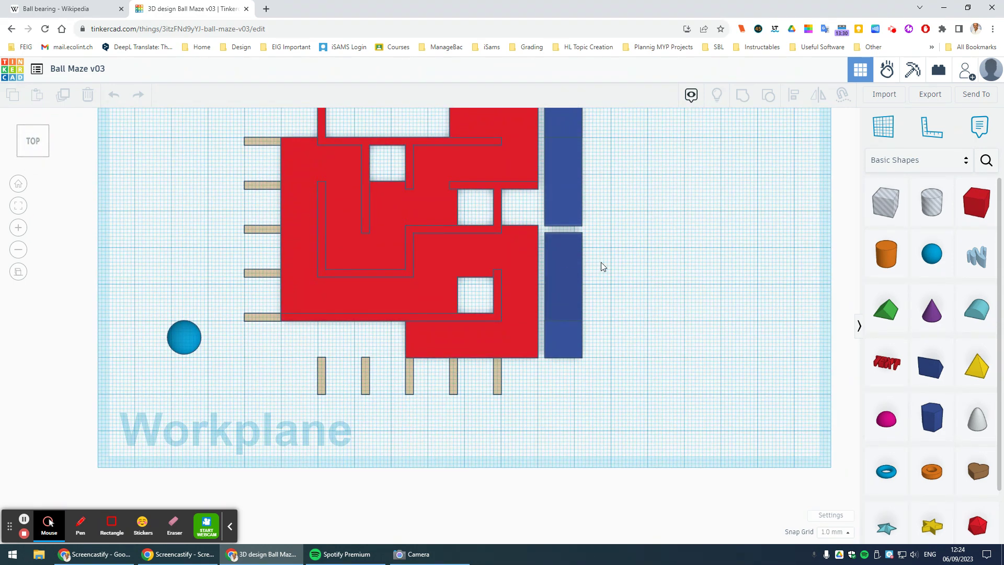
scroll(600, 262, "down", 2)
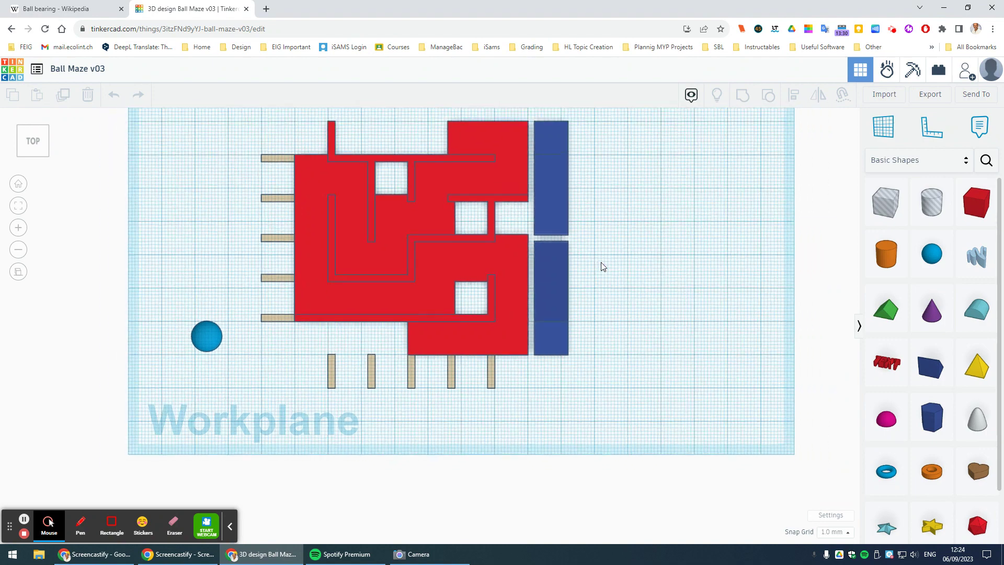
middle_click_drag(601, 262, 564, 309)
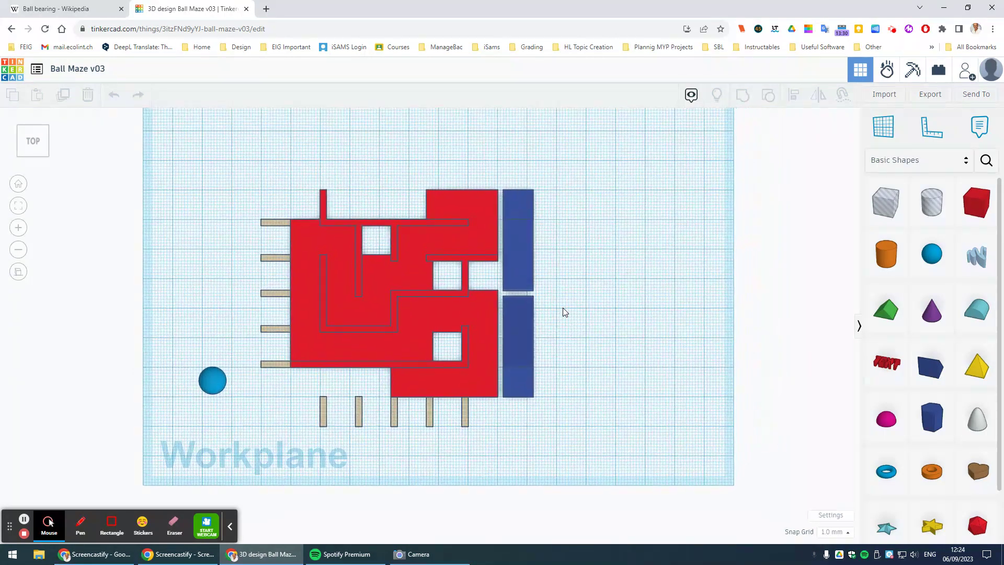
scroll(524, 311, "up", 3)
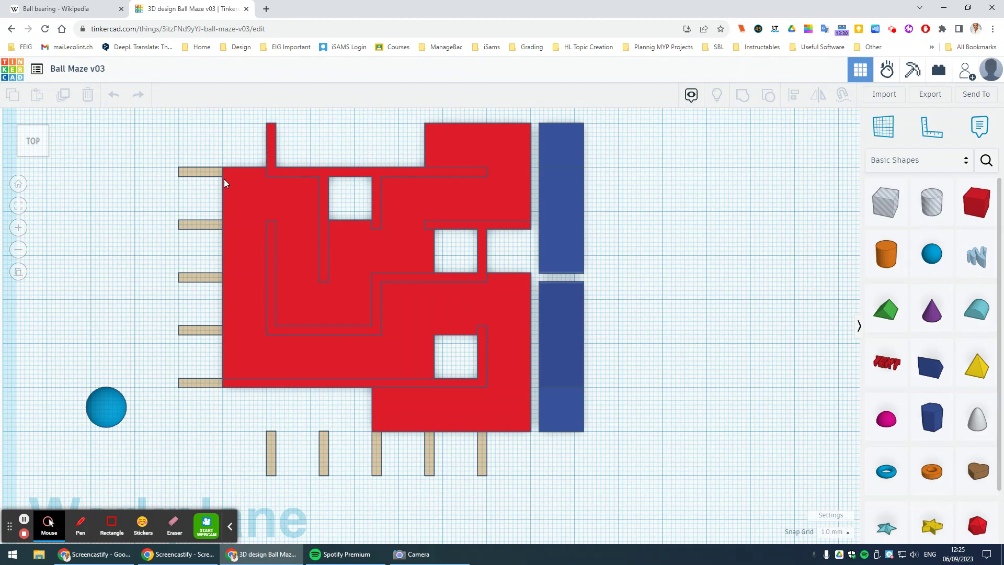
left_click(212, 172)
key("ctrl+c")
key("ctrl+v")
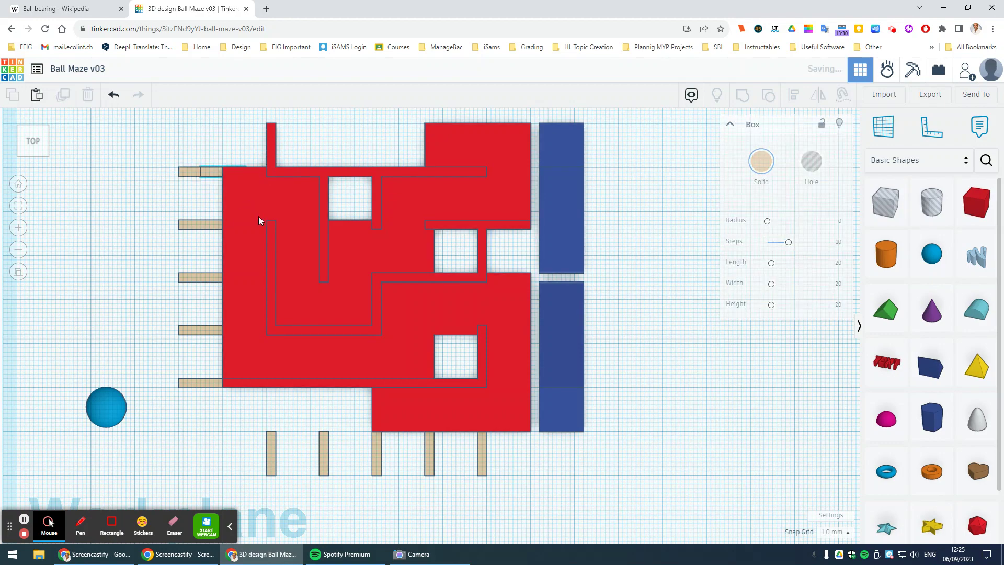
left_click_drag(209, 178, 208, 441)
key("ctrl+v")
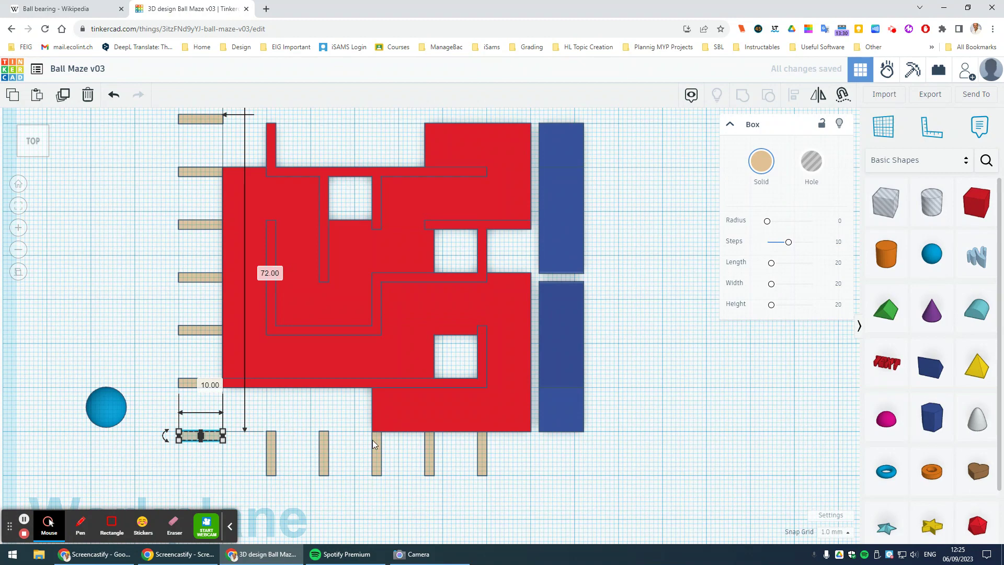
left_click(551, 488)
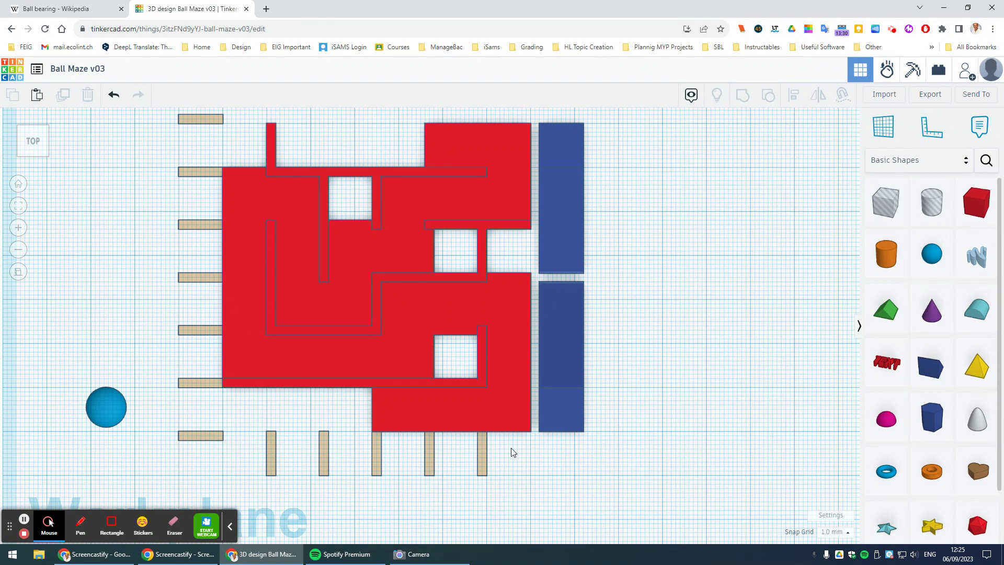
Place a copy of the leftmost upright tan box one spacing further left, meeting the column's lowest box at the corner.
left_click(270, 446)
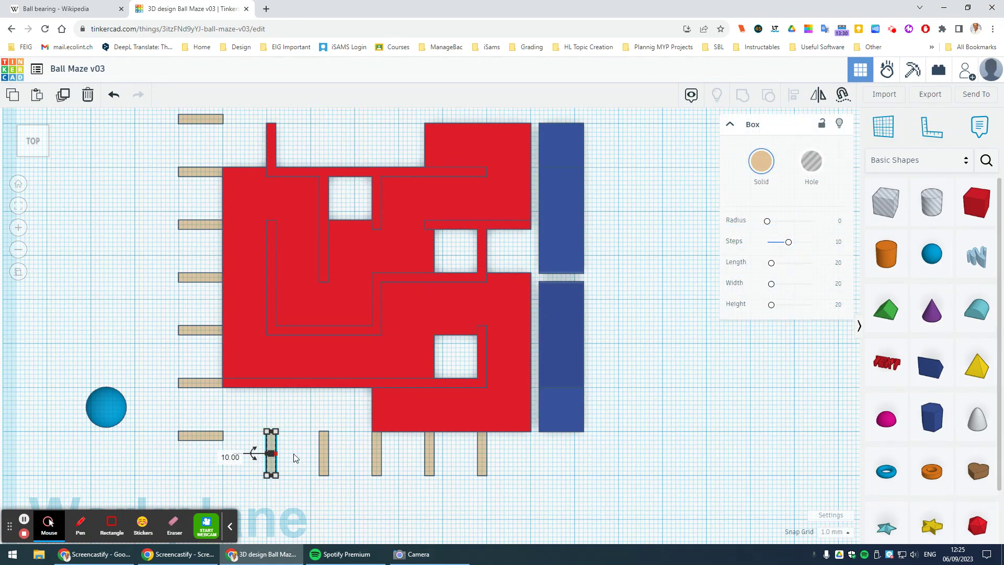
left_click_drag(280, 444, 224, 445)
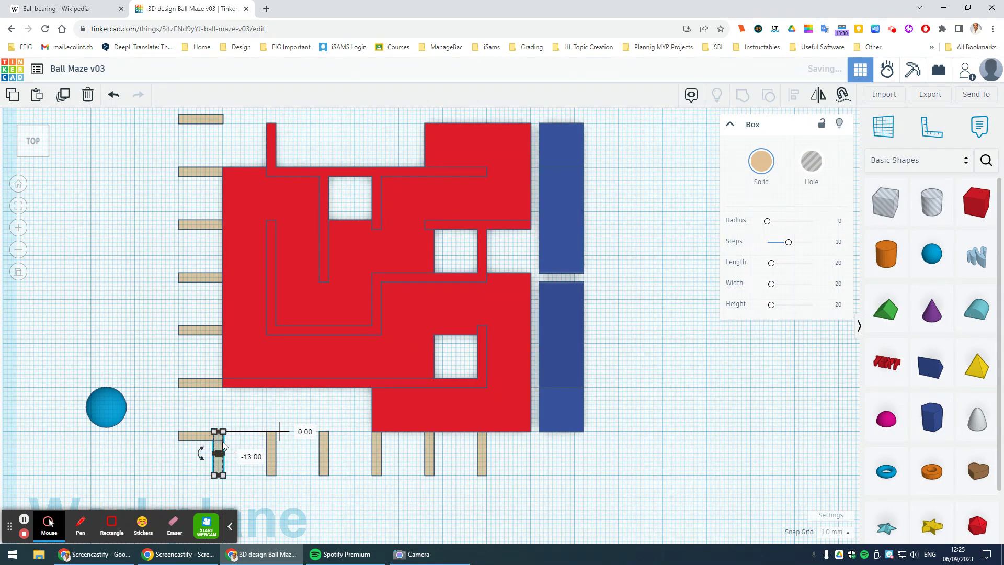
left_click(252, 488)
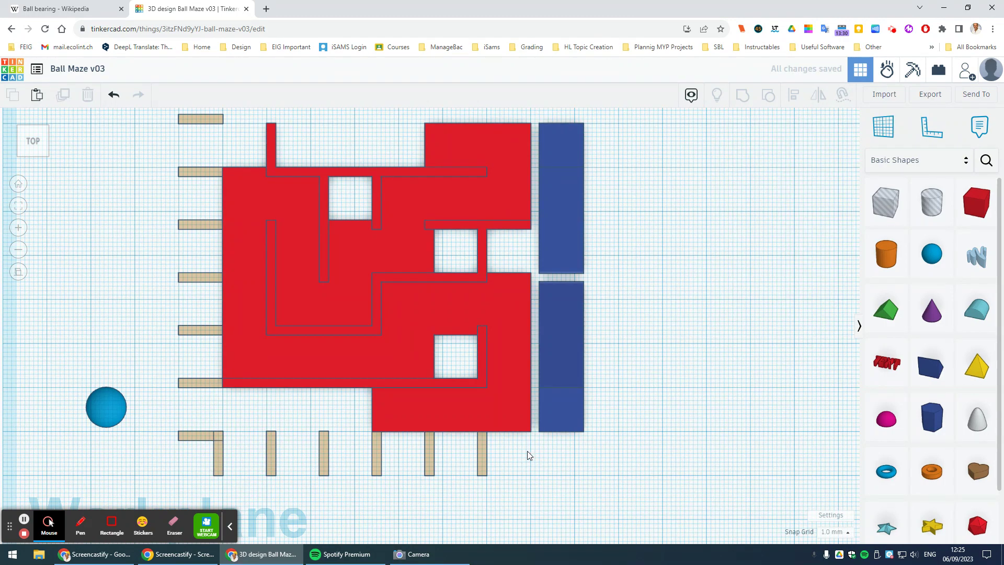
Set the snap grid to 0.5 mm and move the blue sphere into the gap between the column's two lowest tan boxes.
left_click(118, 407)
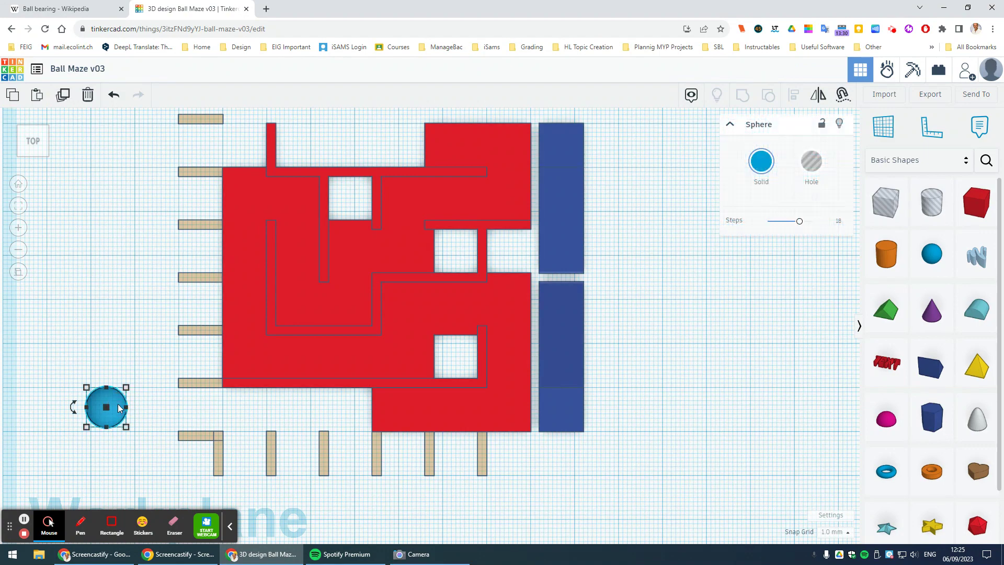
left_click(835, 531)
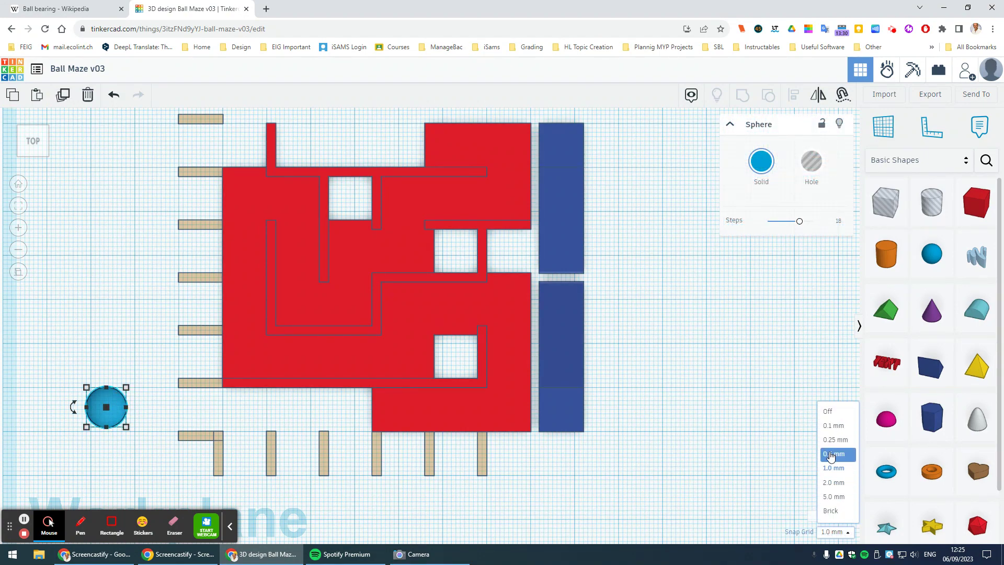
left_click(834, 453)
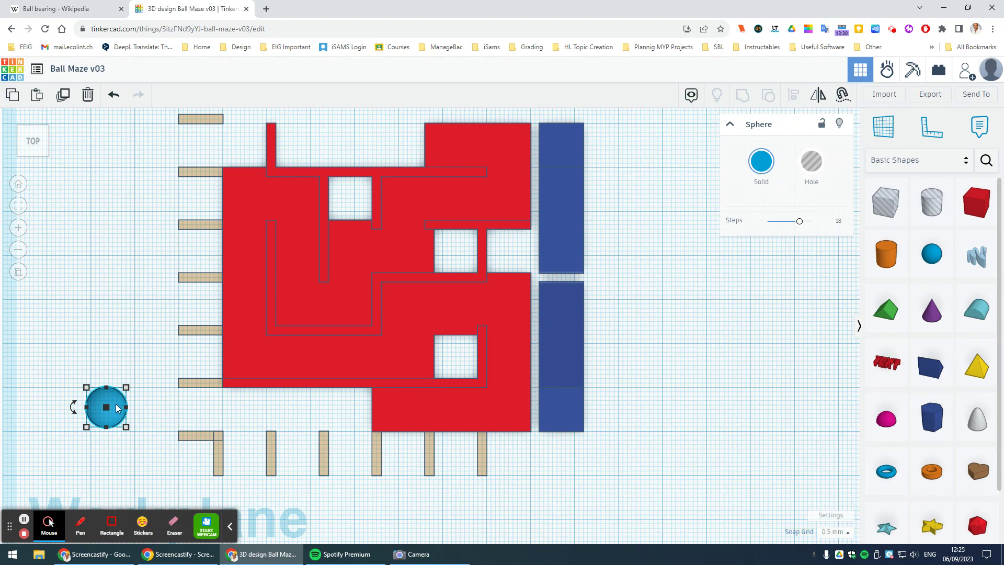
left_click_drag(117, 407, 187, 409)
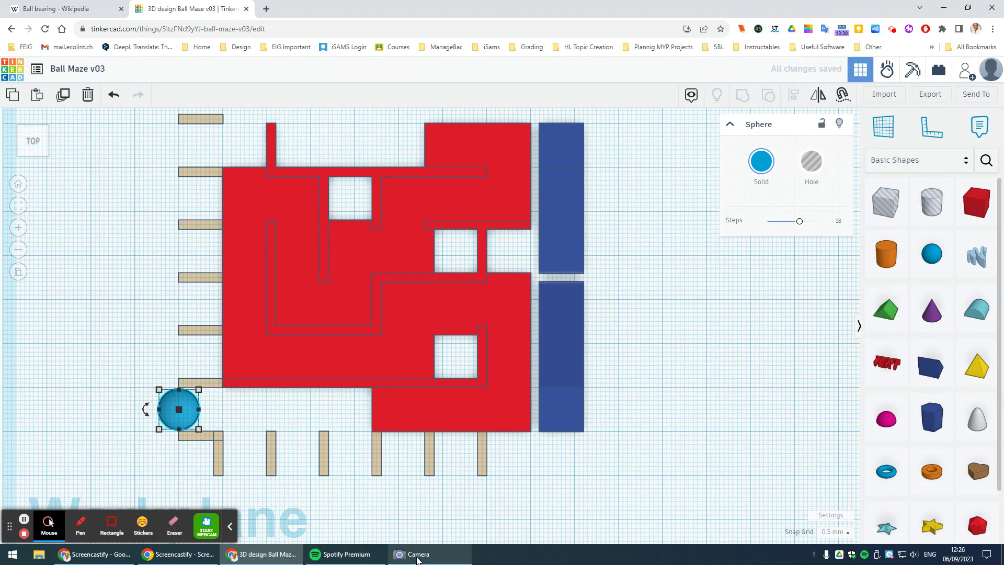
Check the physical models in the Camera app, return to Tinkercad and move the sphere into the open notch at the maze's lower edge.
left_click(417, 557)
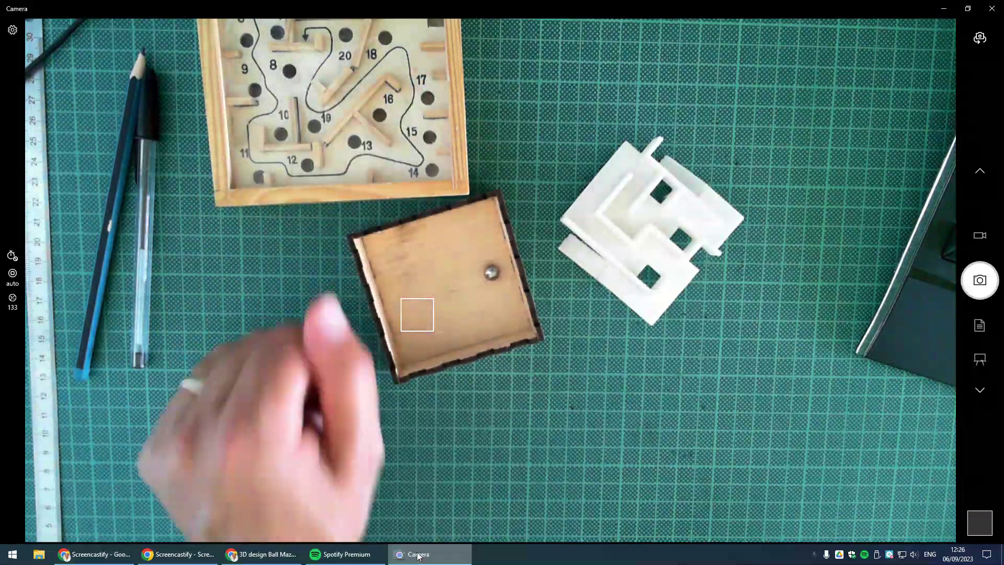
left_click(402, 562)
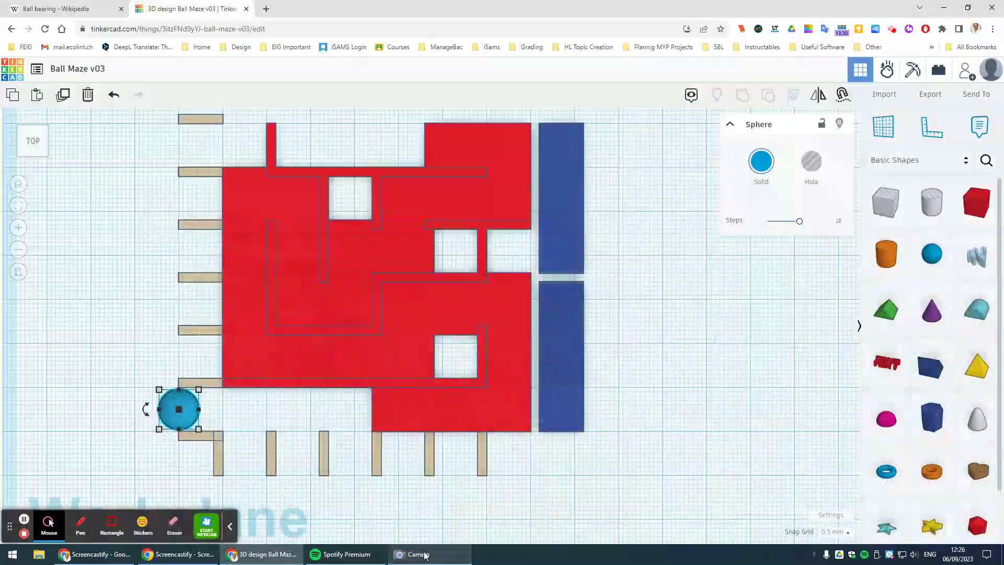
left_click_drag(189, 418, 365, 417)
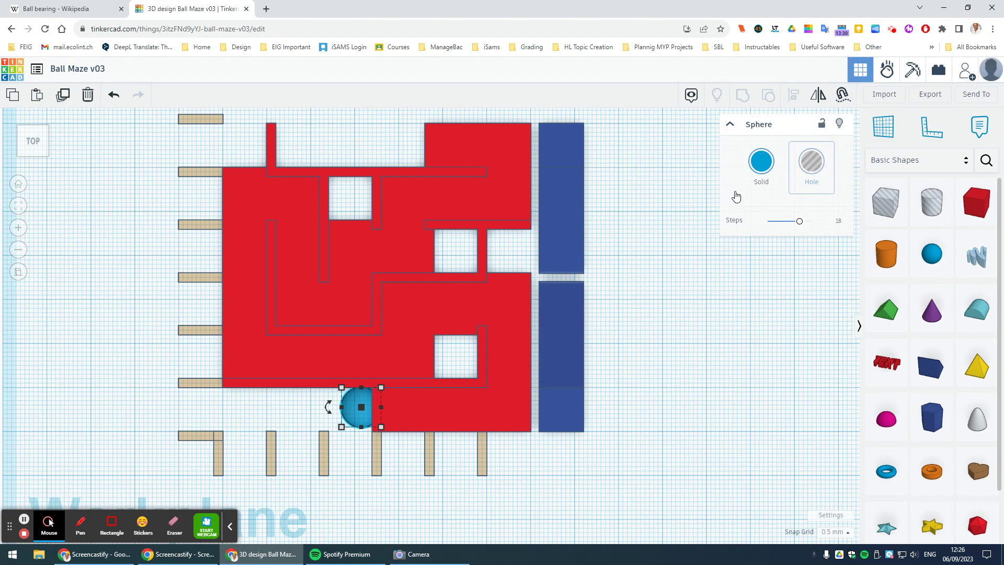
Move the blue sphere clear of the tan boxes beside the maze and raise it 12 mm, to 2 mm above the workplane.
left_click_drag(364, 419, 142, 414)
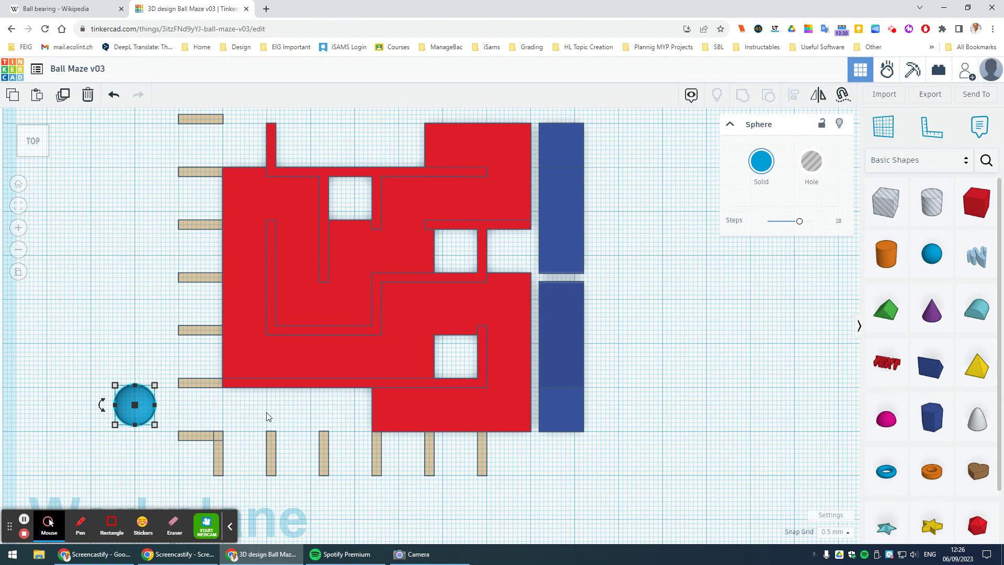
left_click(33, 161)
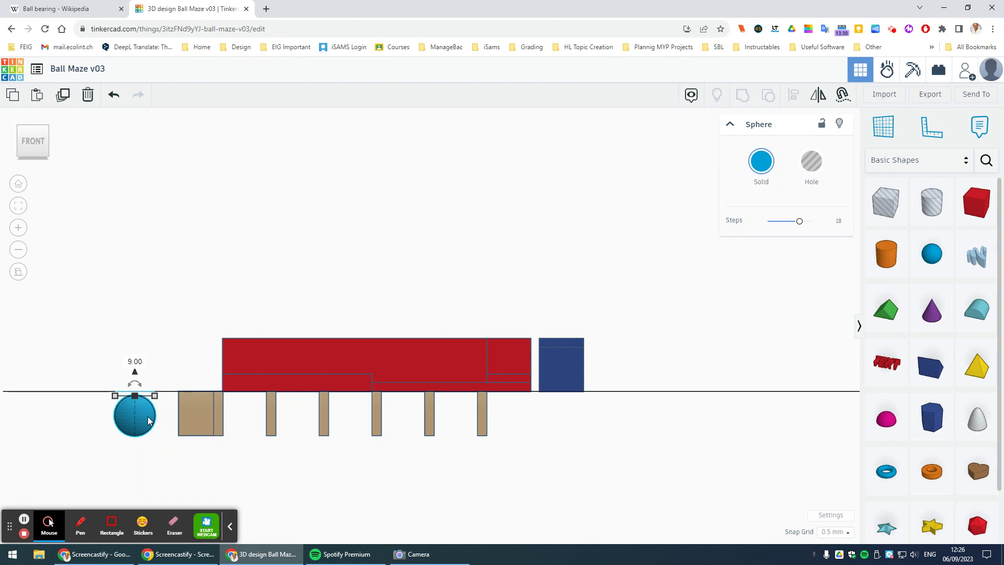
left_click_drag(135, 371, 135, 318)
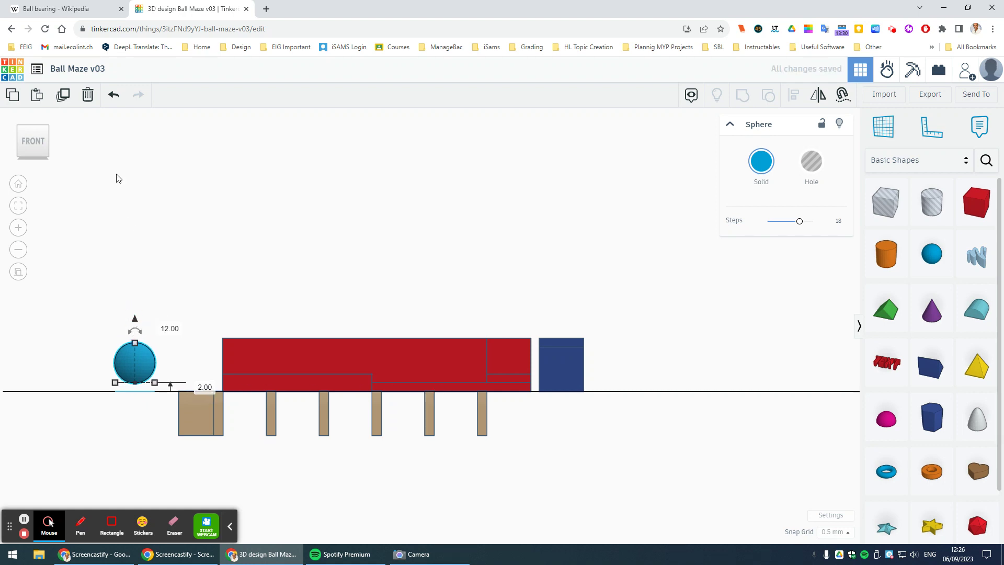
left_click(32, 127)
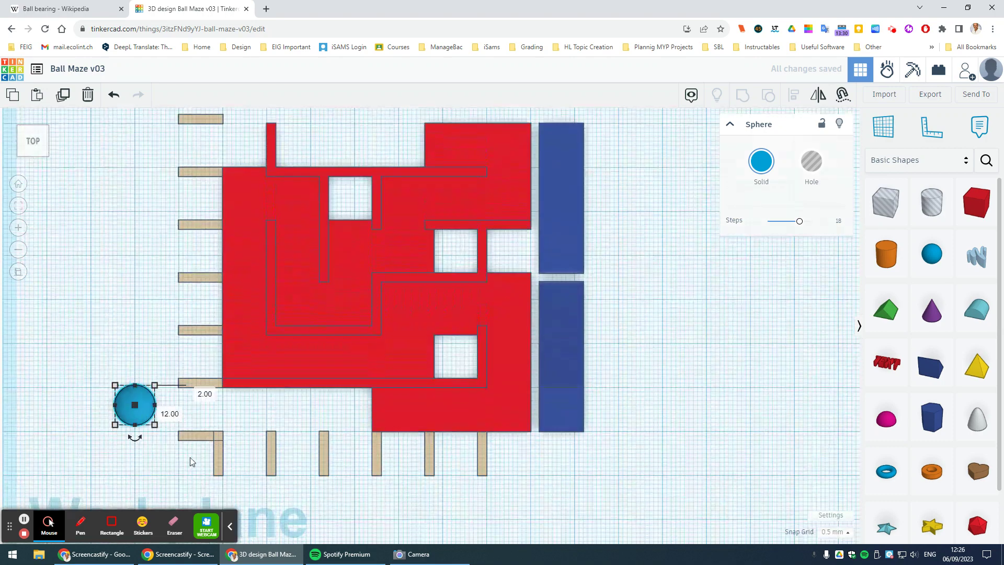
Test the sphere in the passage along the maze's right edge and in the corridor along its left edge, comparing it with the wall spacing.
left_click(145, 412)
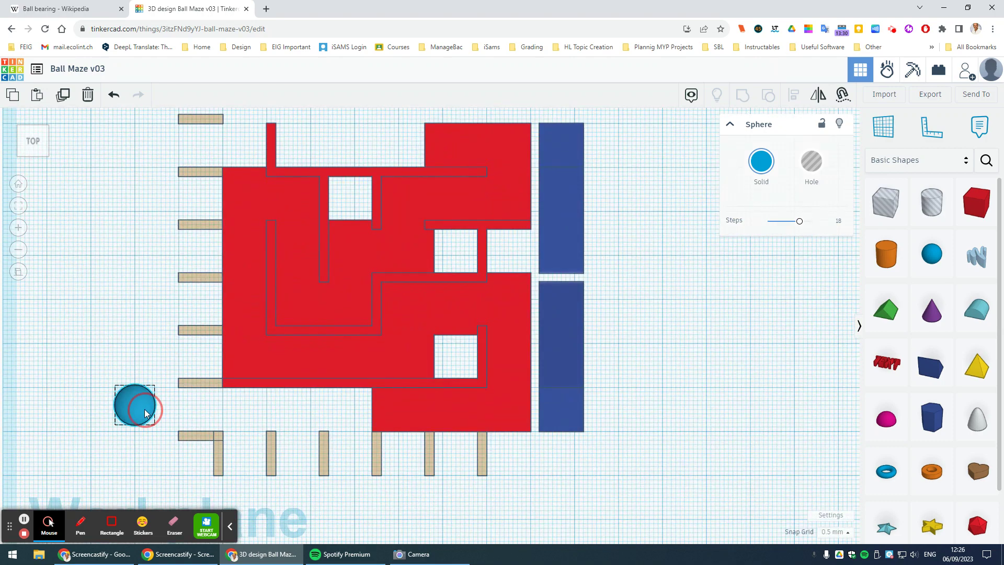
left_click_drag(145, 412, 523, 329)
left_click_drag(521, 314, 256, 318)
scroll(254, 316, "up", 5)
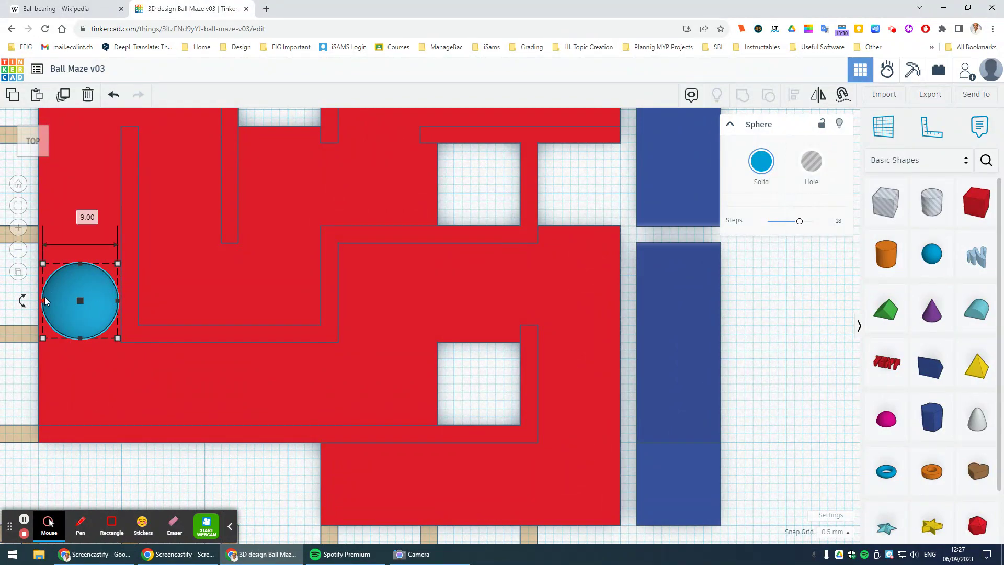
scroll(43, 298, "down", 3)
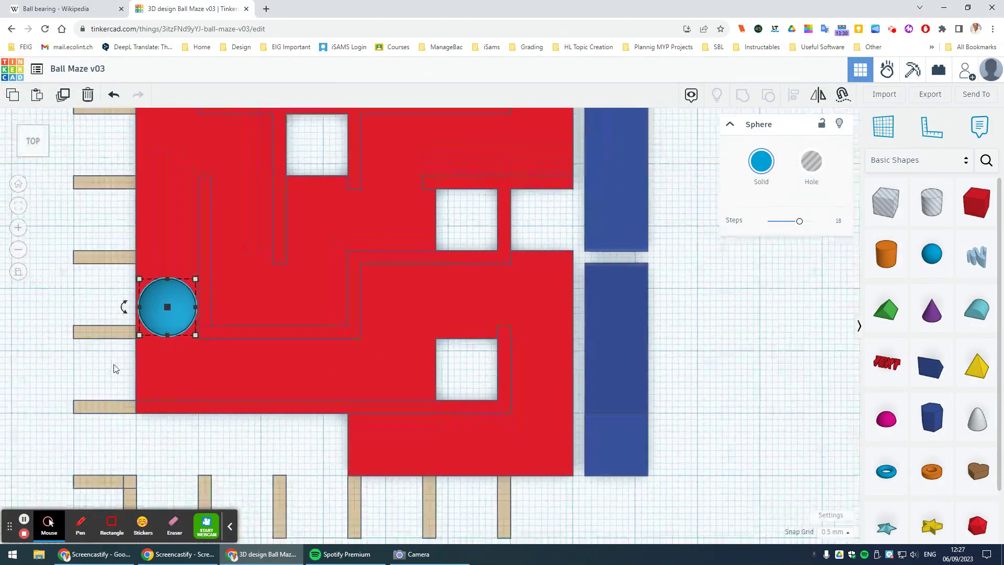
scroll(199, 335, "down", 3)
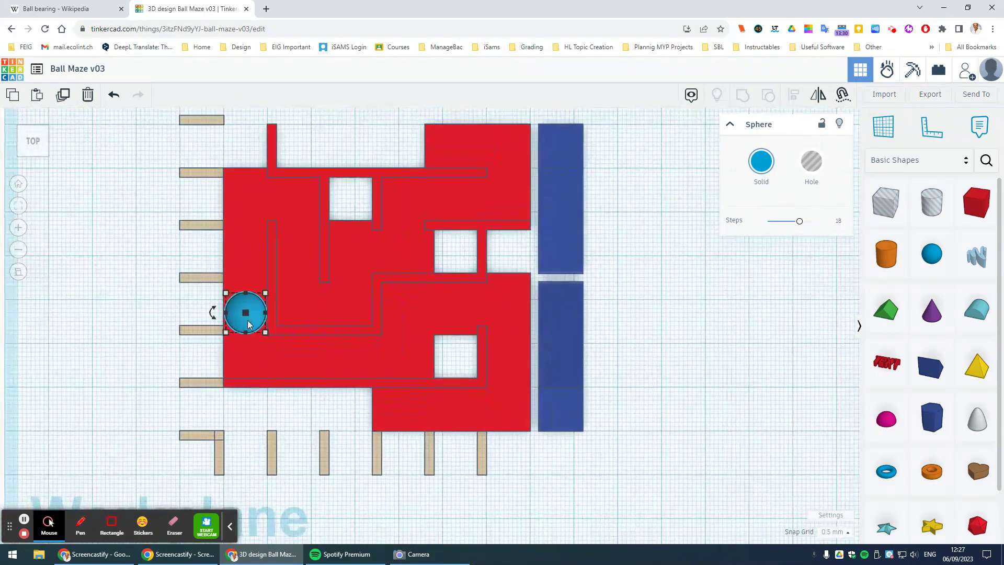
Move the sphere 48 mm across and 14 mm up into the square opening beside the maze's right-edge notch and check its clearance.
left_click_drag(252, 320, 464, 263)
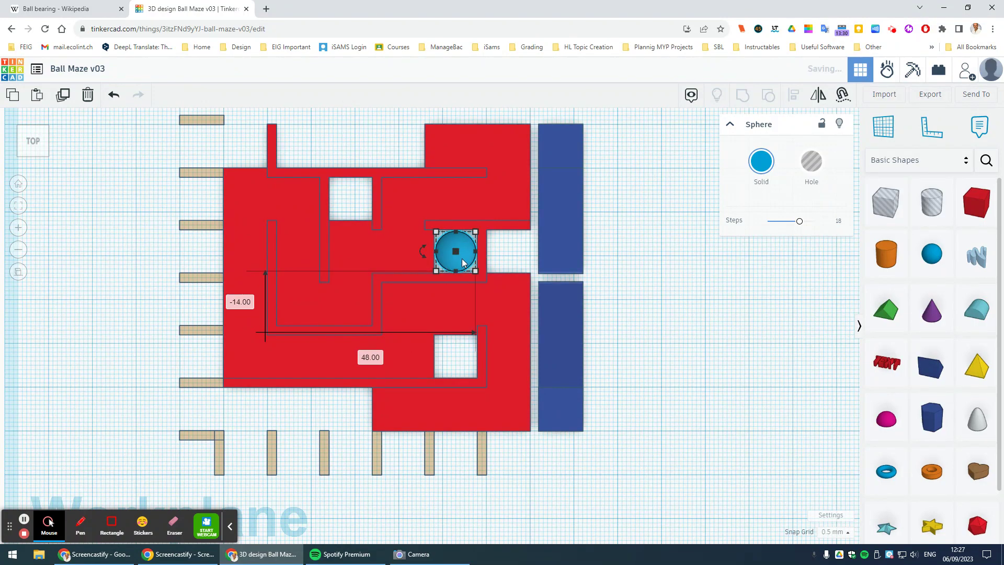
scroll(502, 235, "up", 3)
left_click(531, 201)
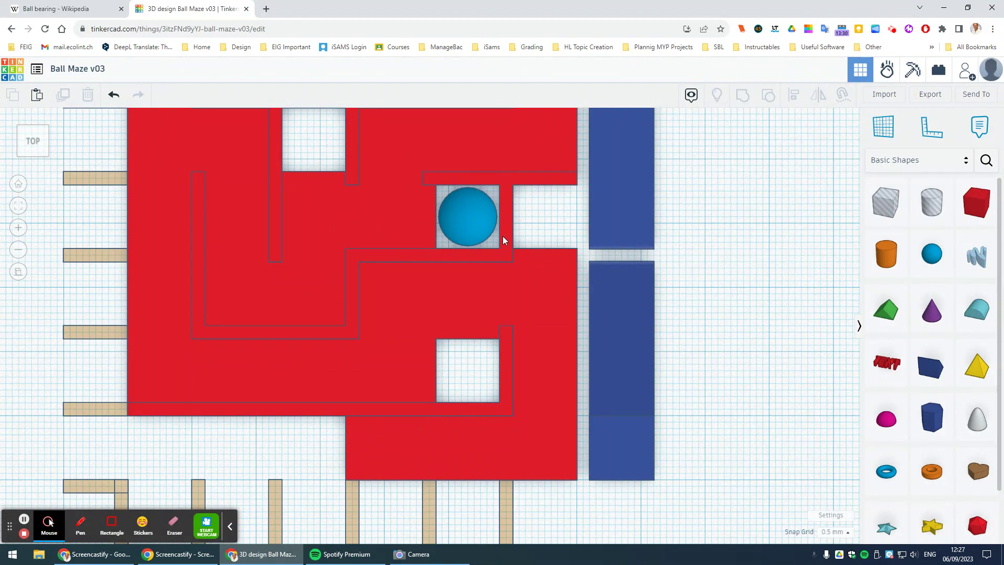
left_click(472, 233)
scroll(463, 265, "down", 5)
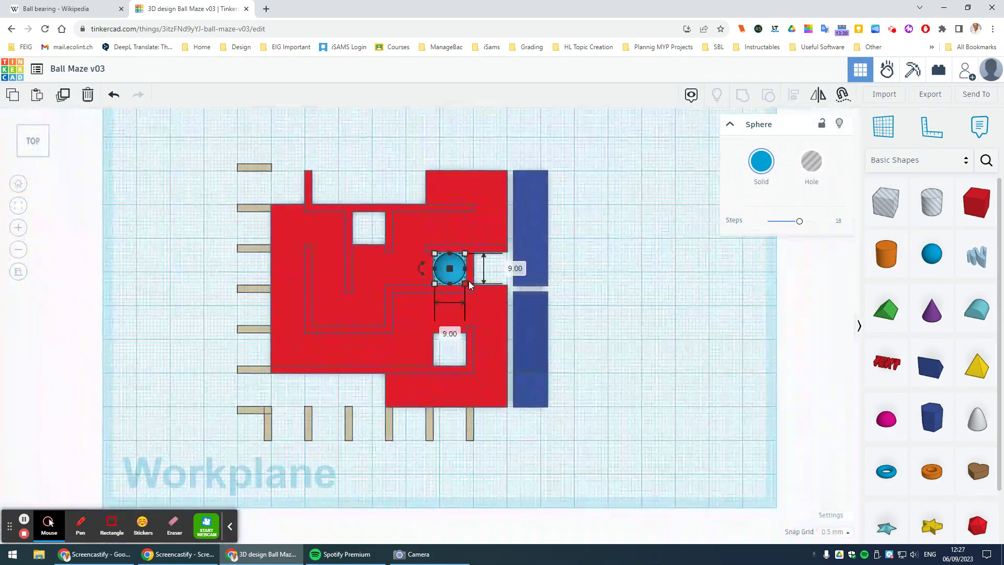
Inspect the maze and blue ramps at an angle from the right side and switch to the Camera app.
right_click_drag(621, 431, 389, 368)
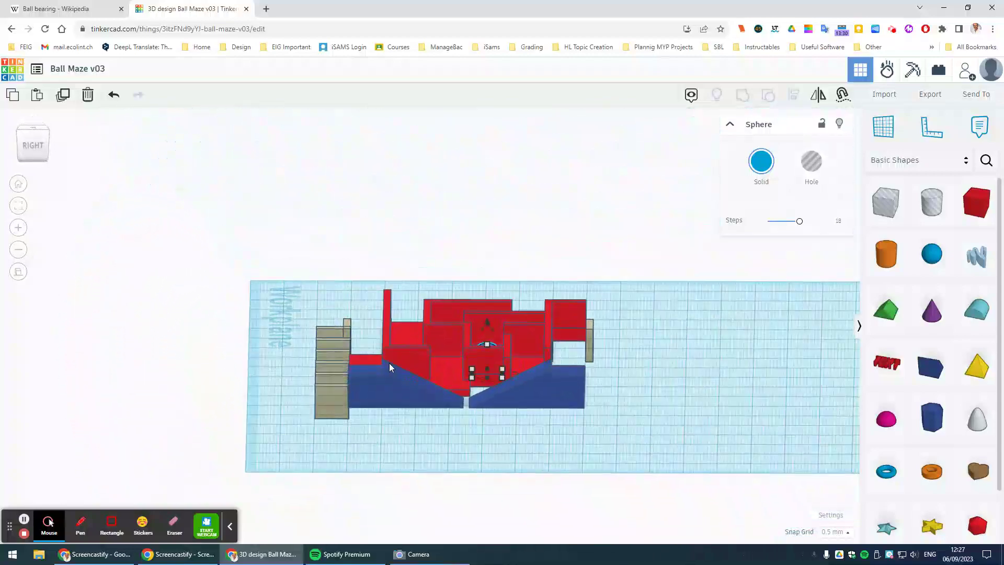
right_click_drag(550, 384, 599, 382)
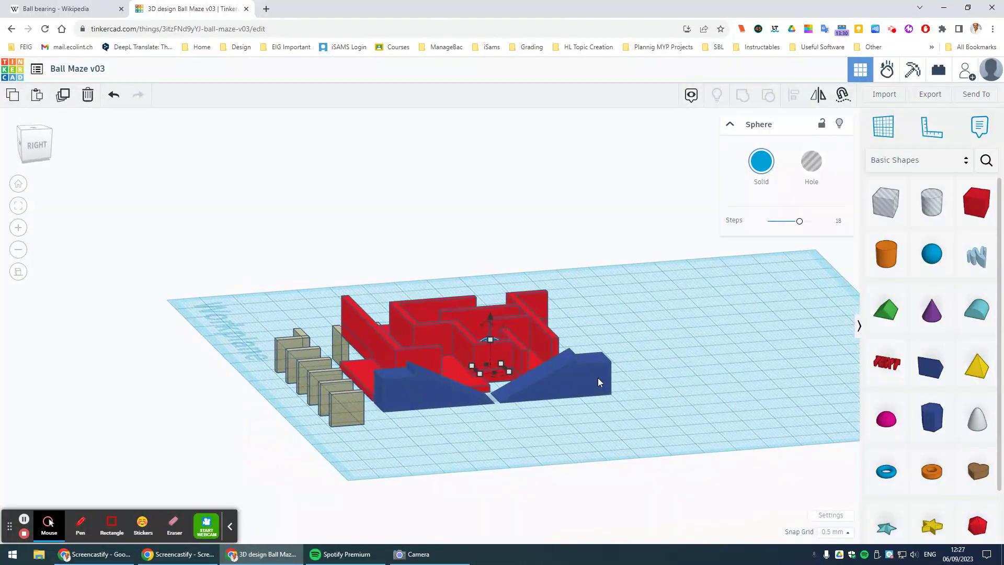
left_click(427, 557)
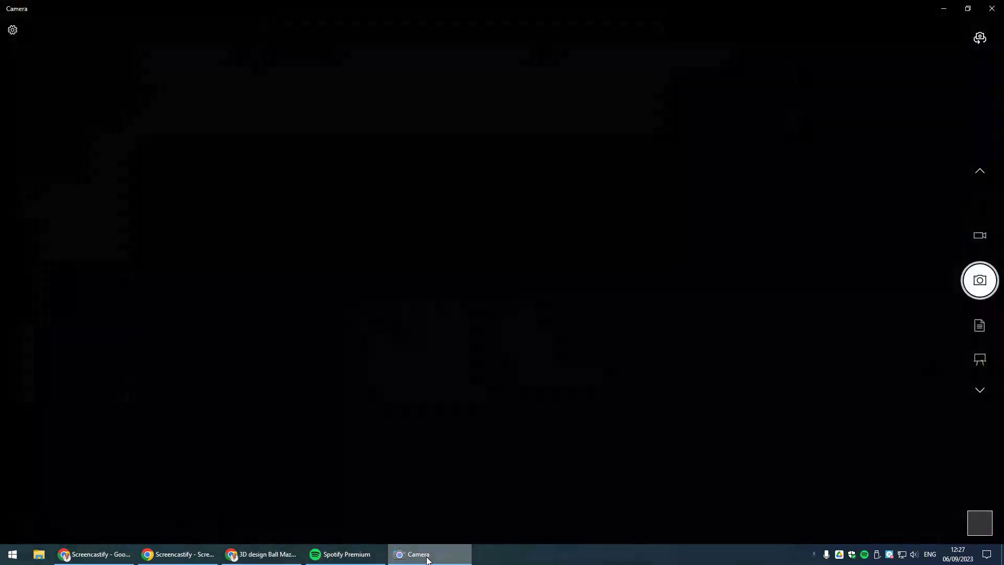